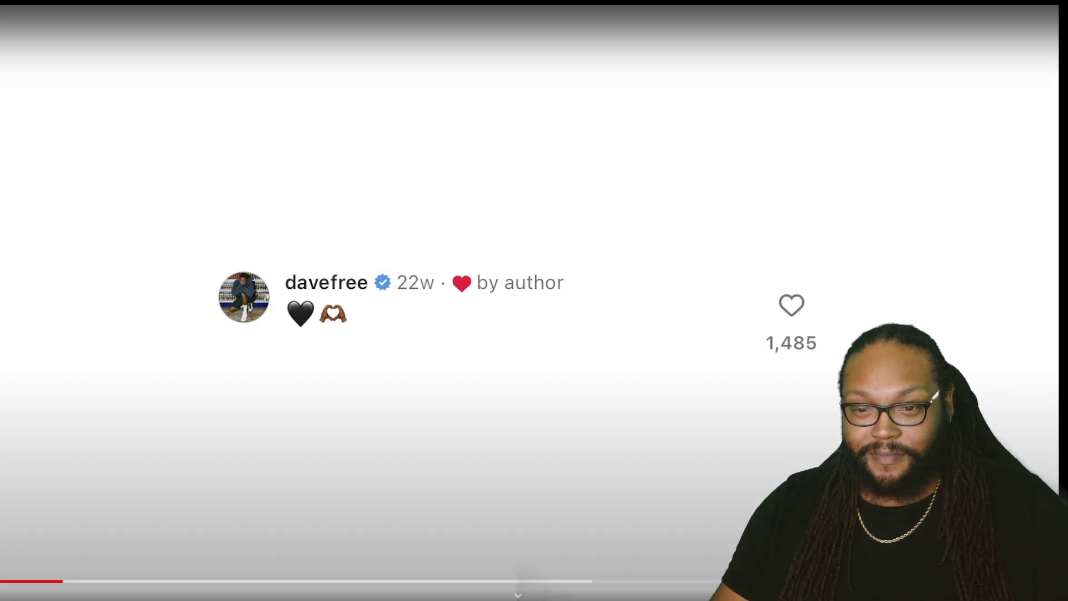
Step: Resume the Drake song video and let it play toward the davefree comment screen
key("space")
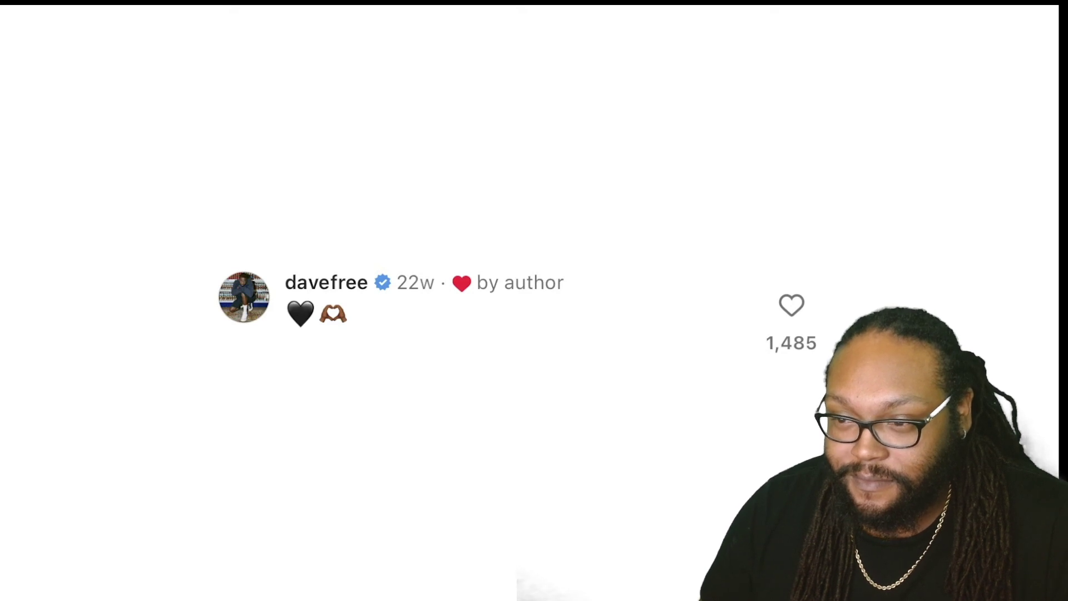
key("space")
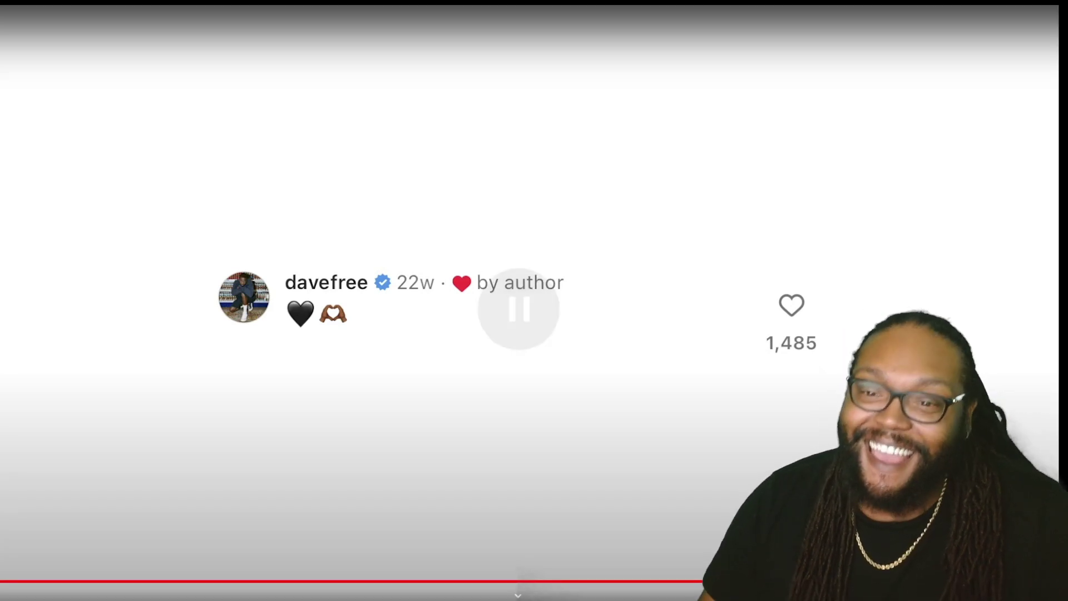